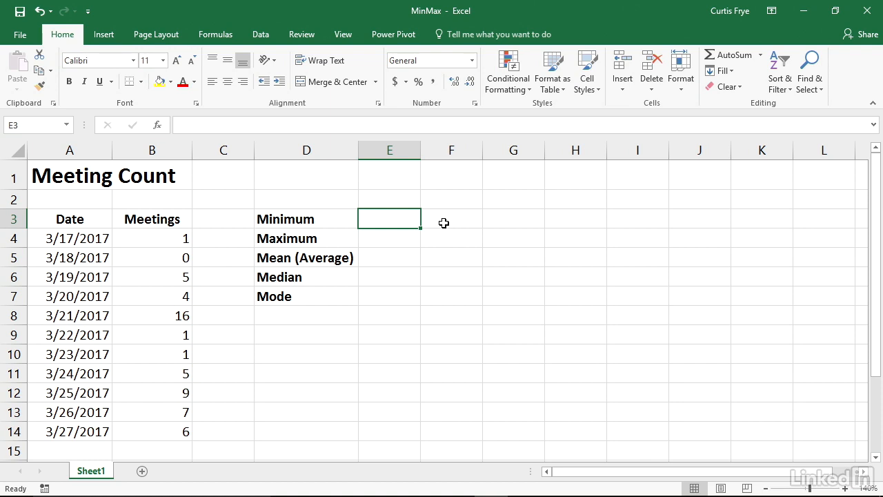
Enter =MIN(B4:B14) in cell E3 to calculate the minimum number of meetings
type("=")
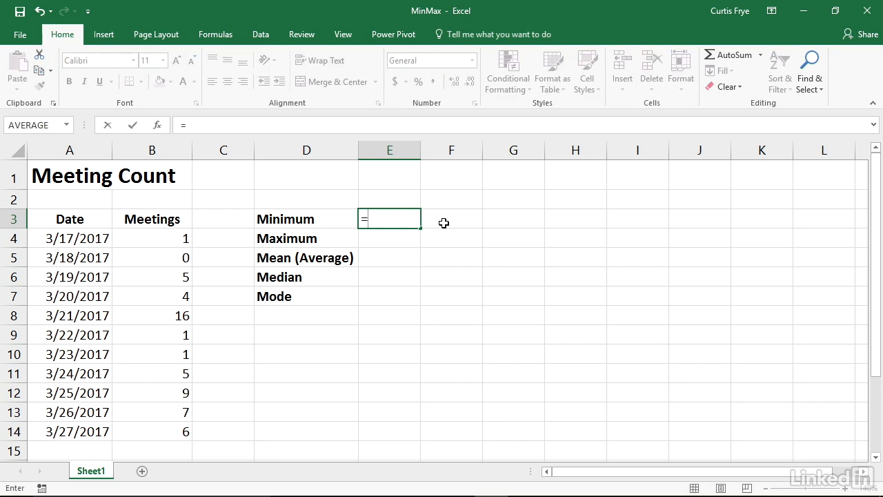
type("MIN")
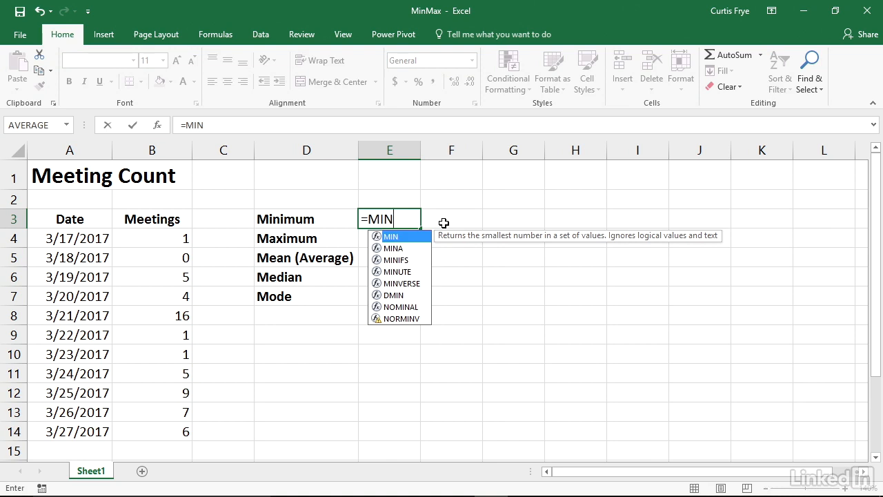
type("(")
left_click_drag(181, 239, 169, 432)
type(")")
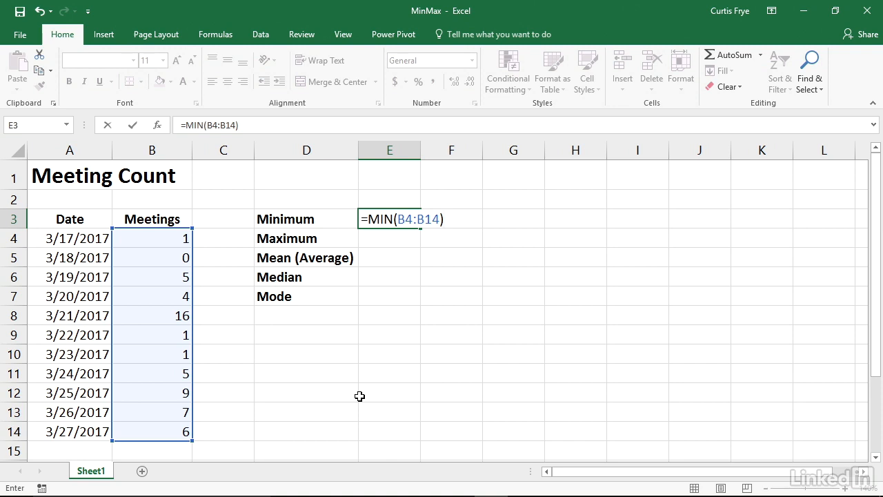
key("Return")
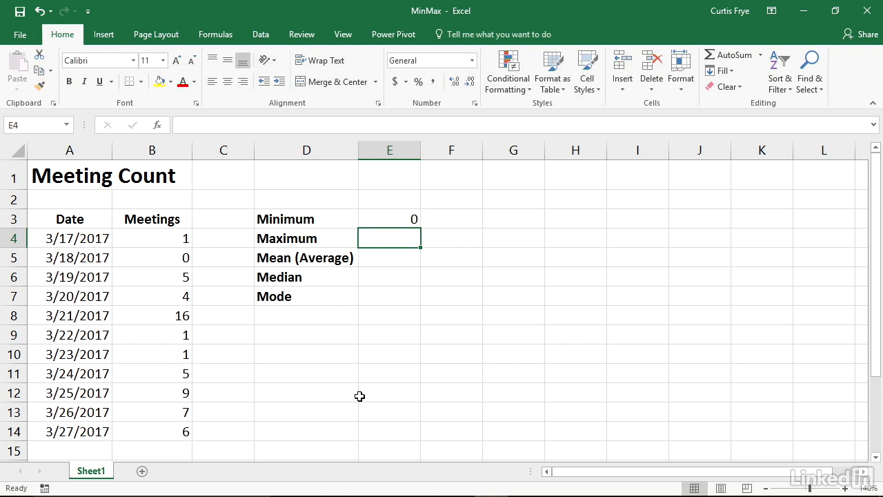
Enter =MAX(B4:B14) in cell E4 to calculate the maximum number of meetings
type("=")
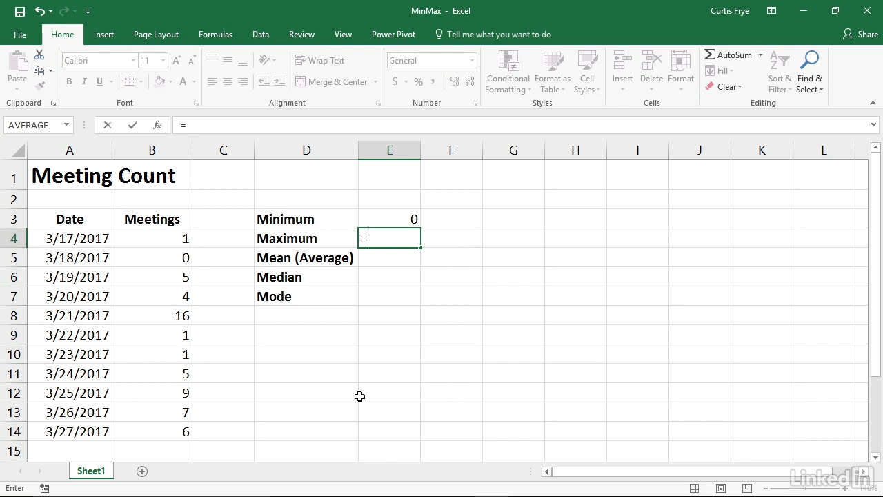
type("MAX(")
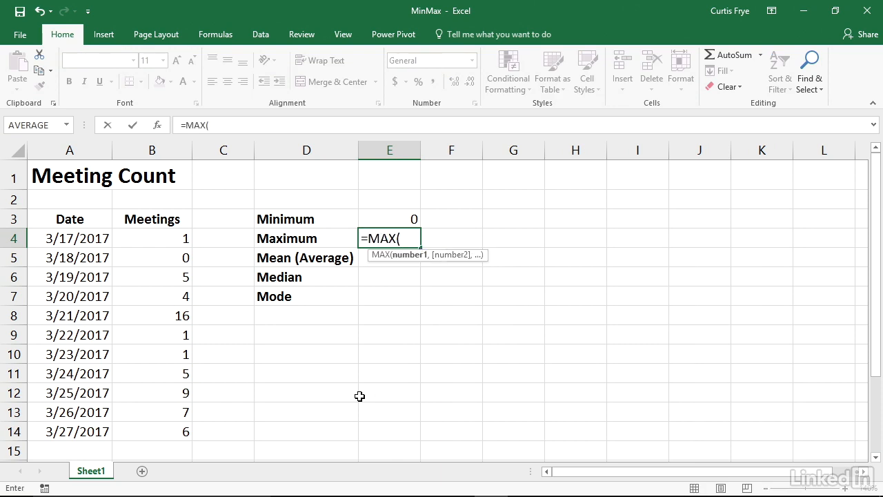
left_click(174, 237)
left_click_drag(173, 248, 173, 432)
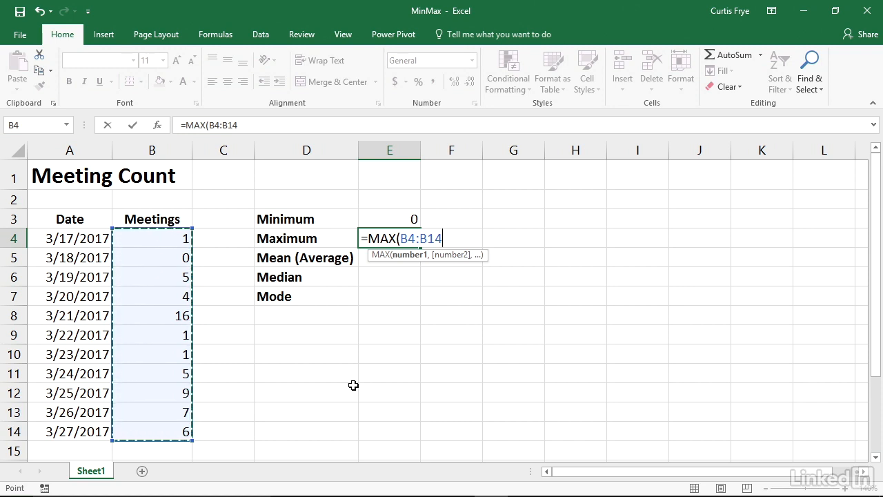
type(")")
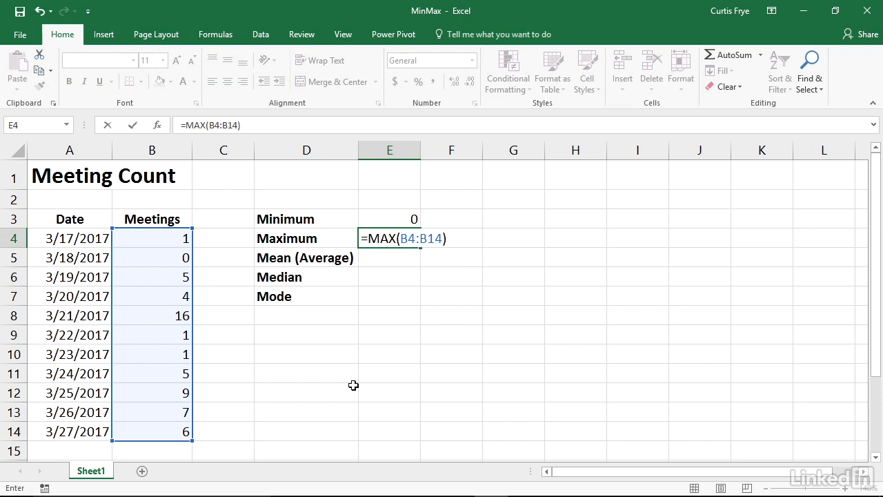
key("Return")
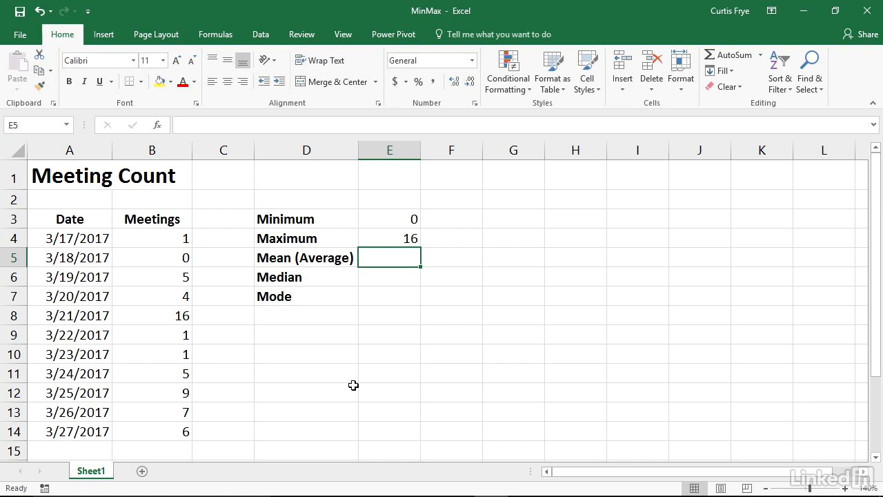
Enter =AVERAGE(B4:B14) in cell E5 to calculate the mean number of meetings
type("=")
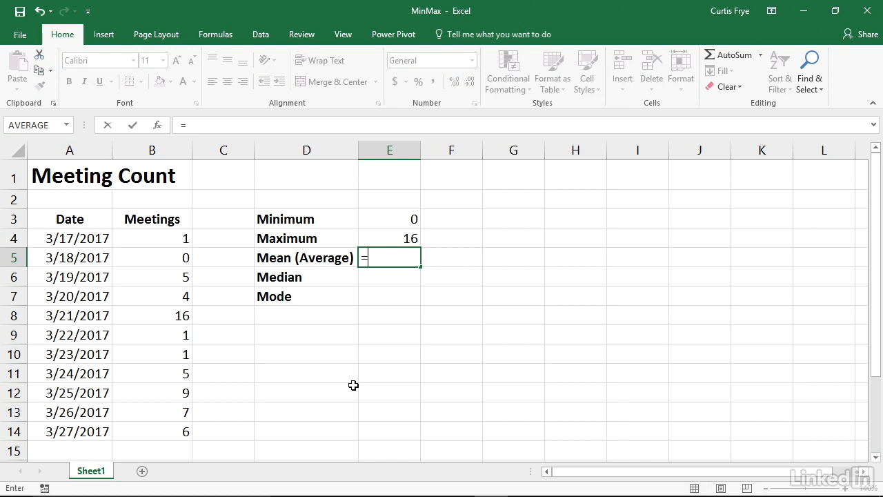
type("aver")
key("Tab")
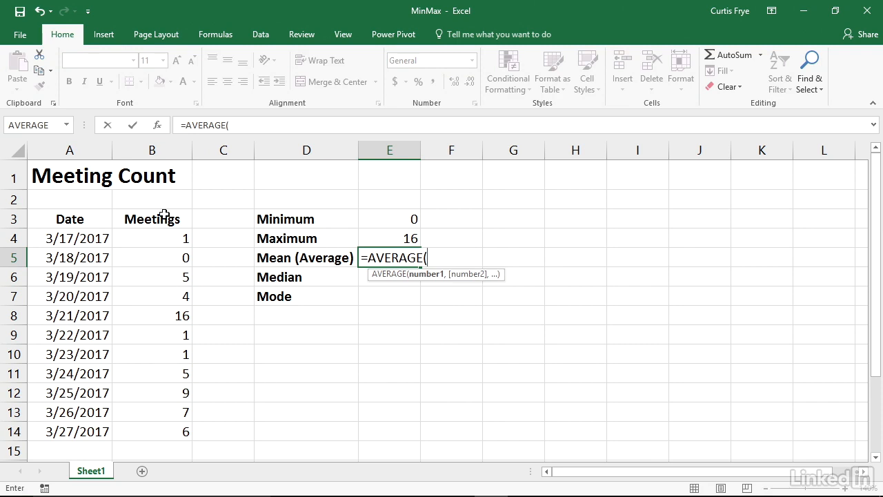
left_click_drag(166, 235, 166, 437)
type(")")
key("Return")
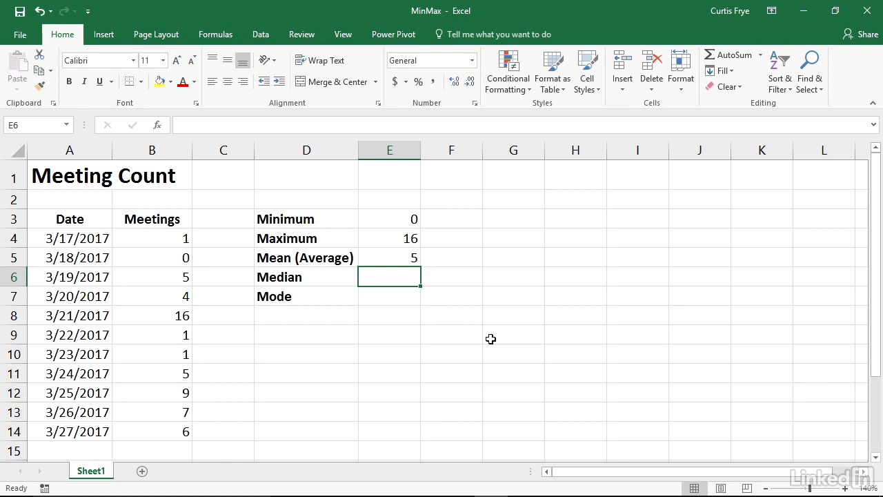
Enter =MEDIAN(B4:B14) in cell E6 to calculate the median number of meetings
type("=med")
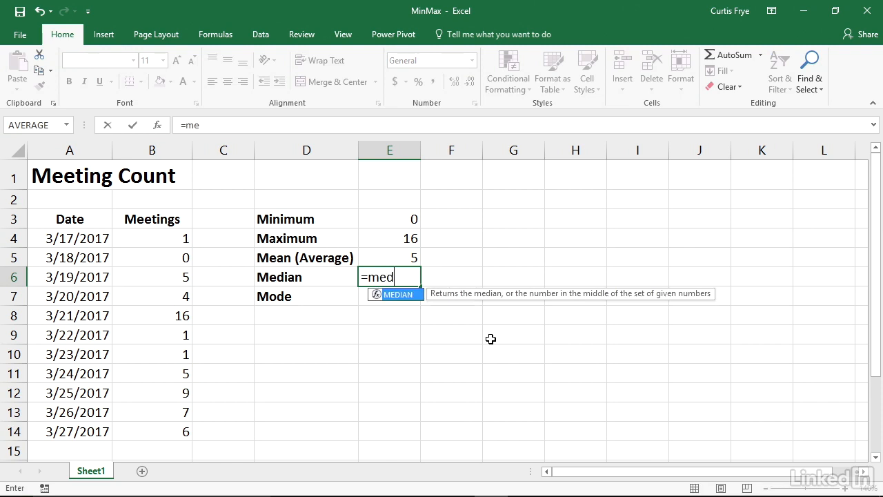
key("Tab")
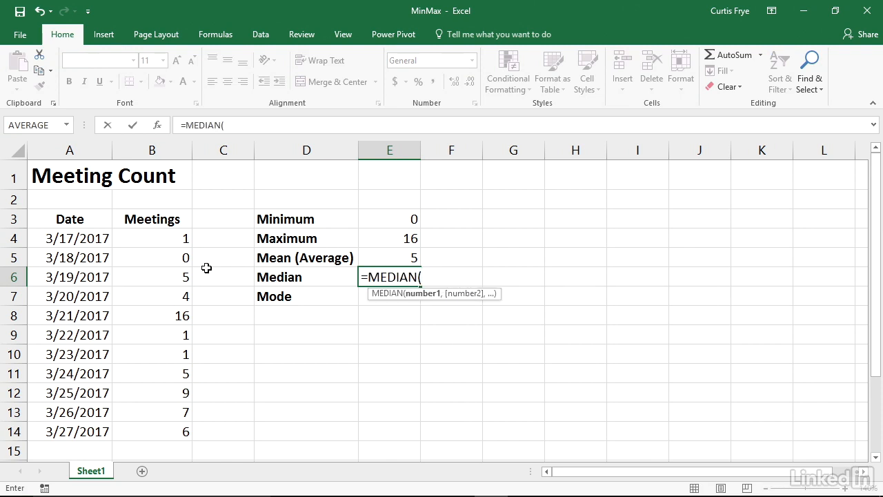
left_click_drag(181, 240, 177, 434)
type(")")
key("Return")
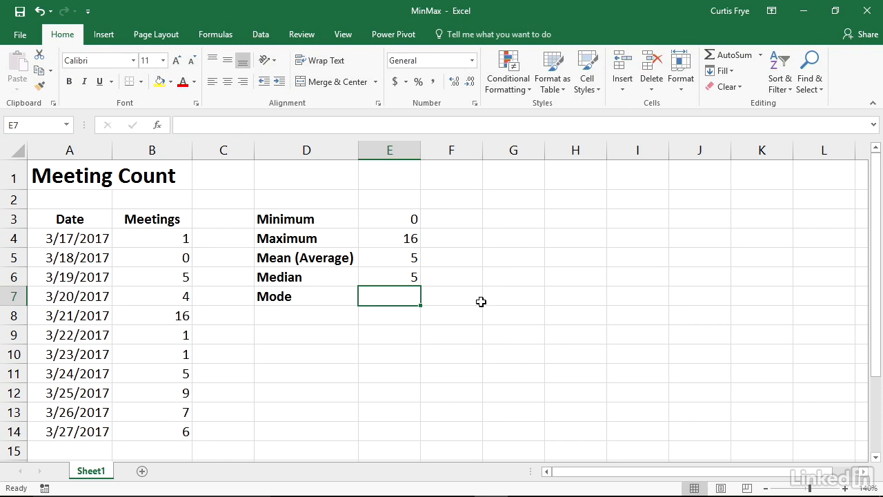
Sort only the Meetings values in B4:B14 from smallest to largest, without expanding the selection, and undo the sort
left_click_drag(166, 237, 178, 431)
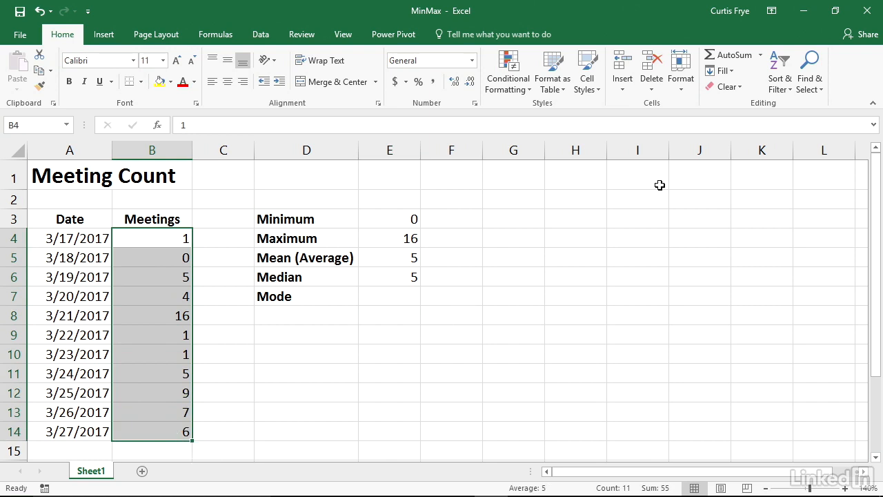
left_click(782, 91)
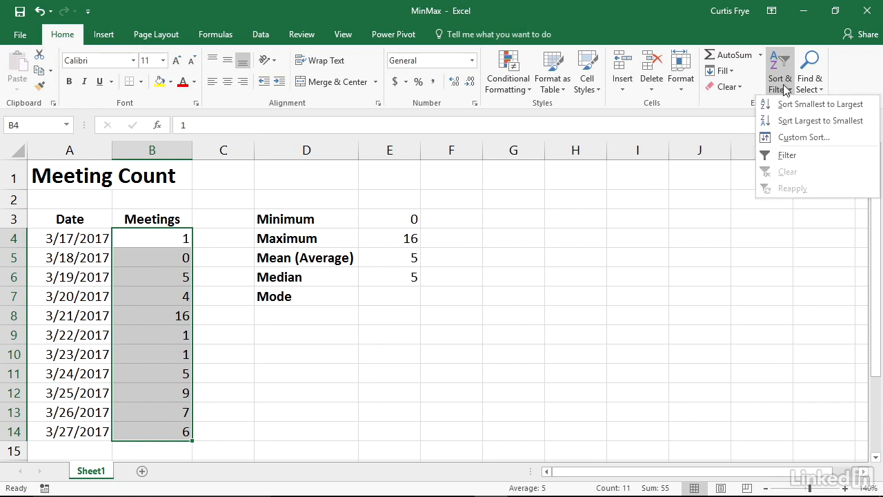
left_click(793, 107)
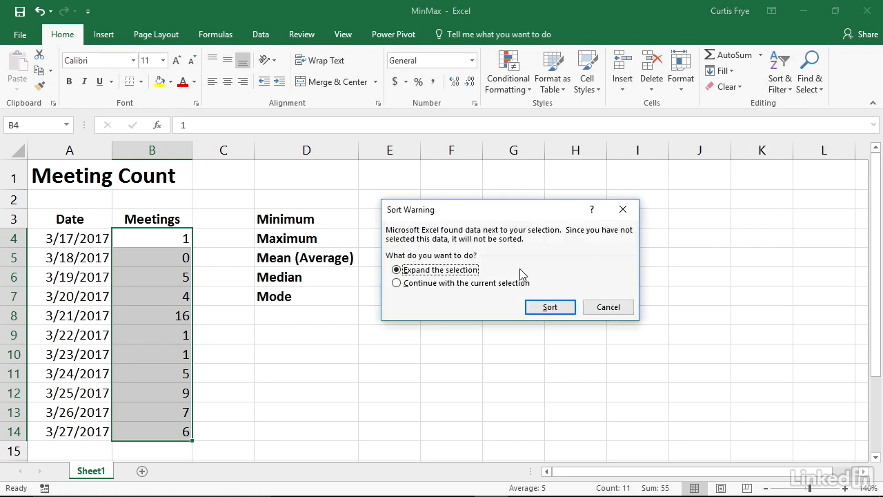
left_click(396, 284)
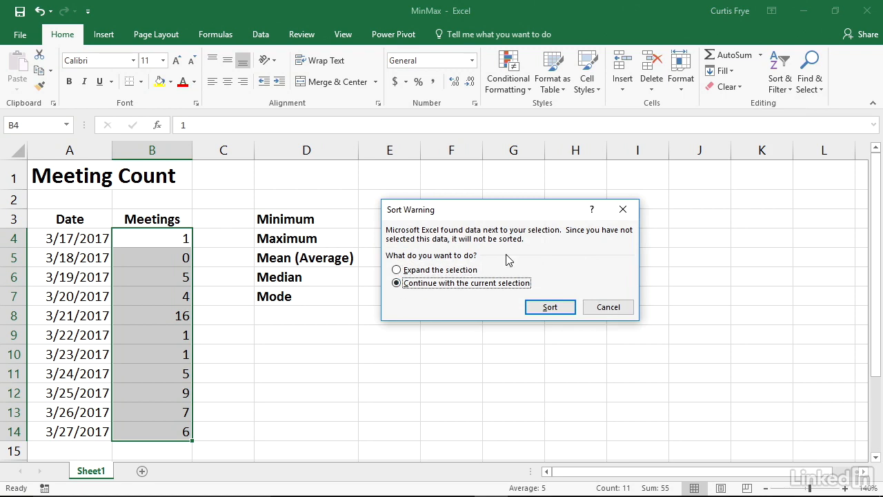
left_click(551, 308)
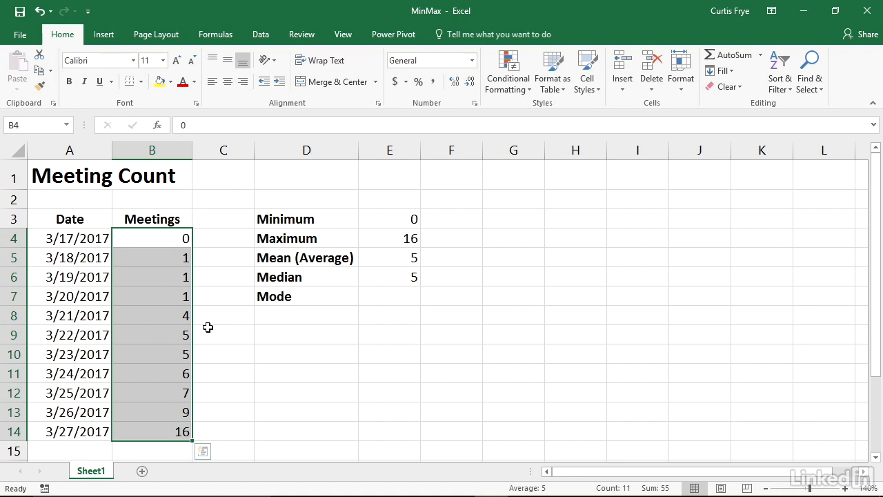
key("ctrl+z")
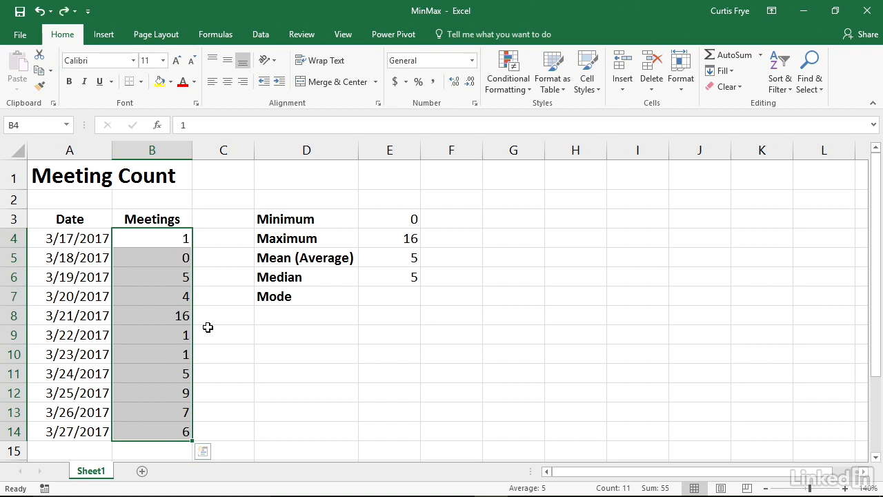
left_click(162, 236)
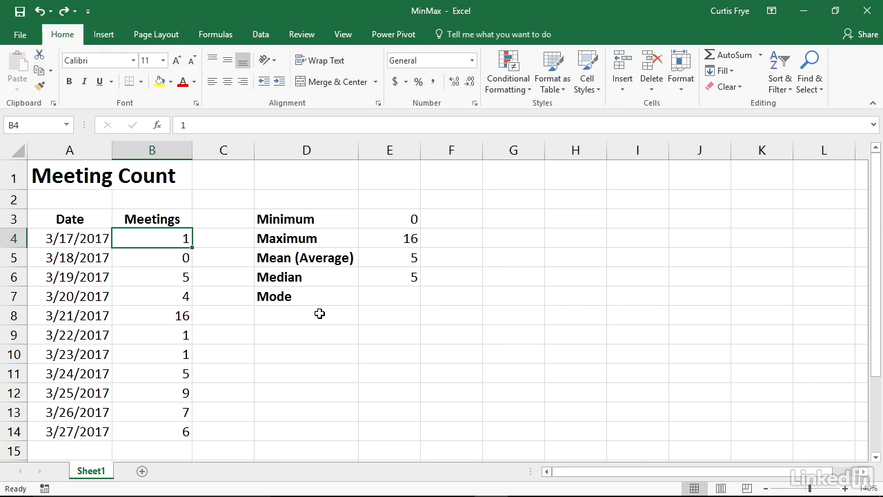
Enter =MODE.SNGL(B4:B14) in cell E7 to calculate a single mode of the meetings
left_click(381, 296)
type("=")
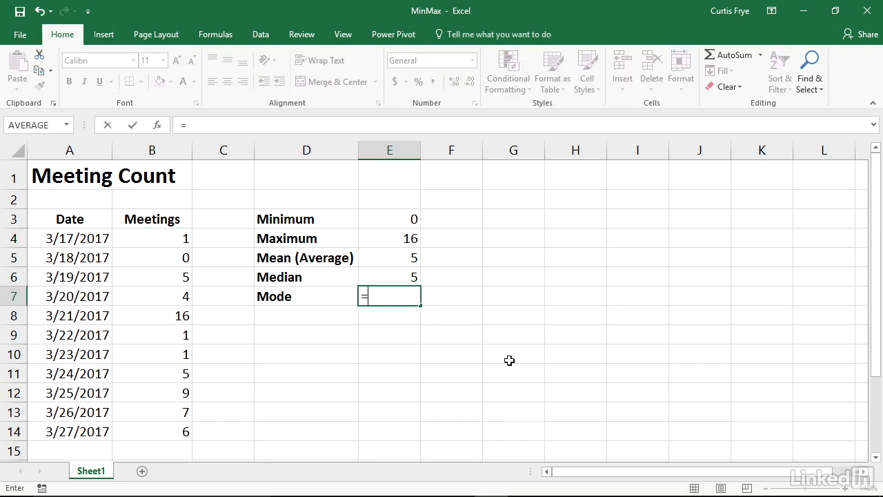
type("mo")
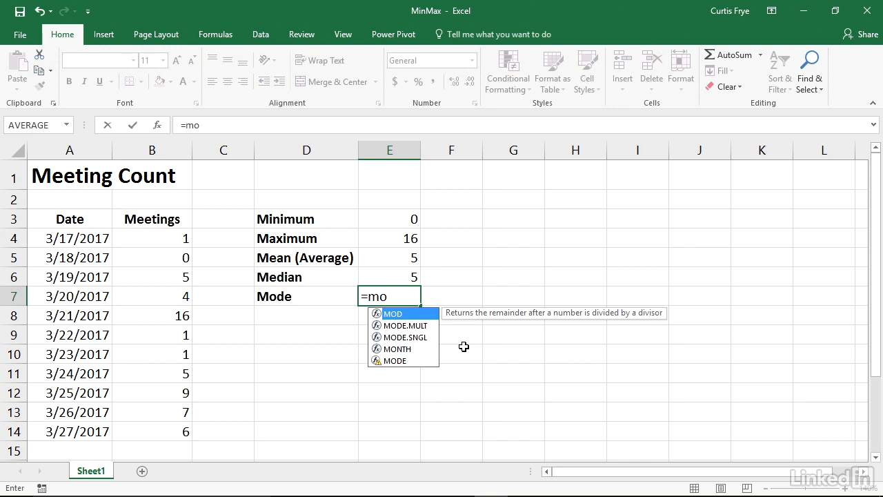
left_click(429, 337)
key("Tab")
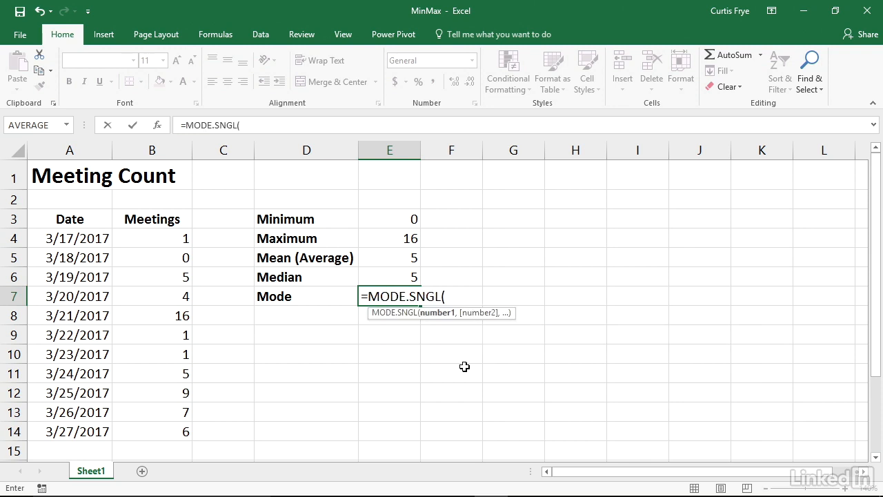
left_click(179, 241)
left_click_drag(176, 255, 181, 429)
type(")")
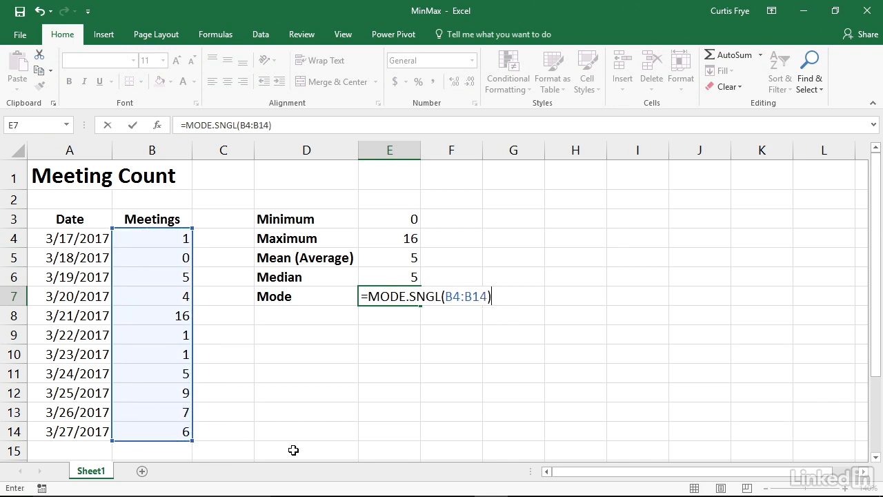
key("Return")
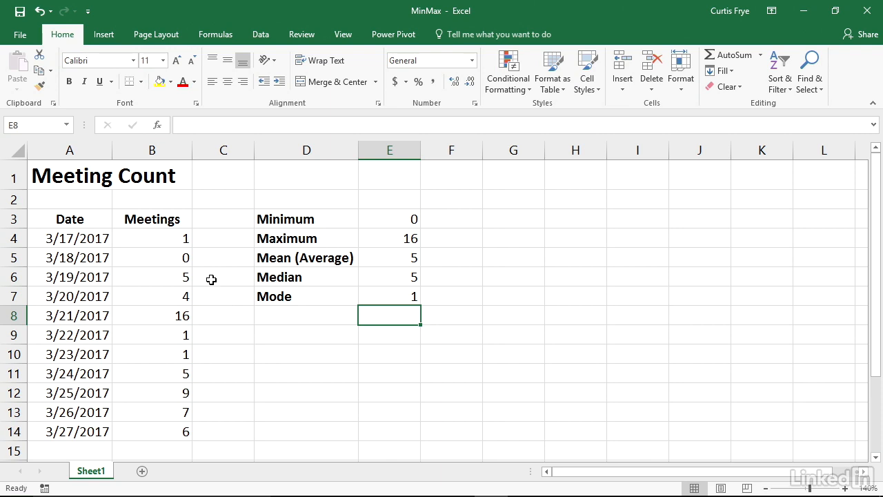
Set the 3/22/2017 meeting count in cell B9 to 3
left_click(181, 333)
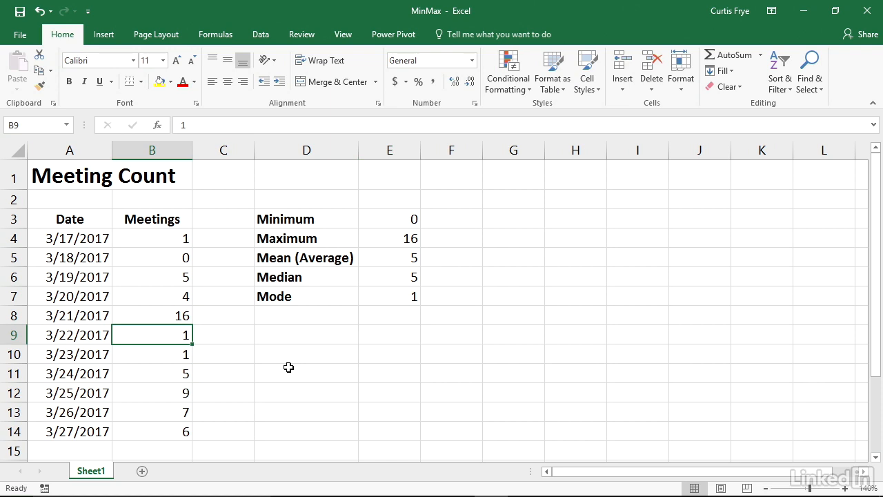
type("3")
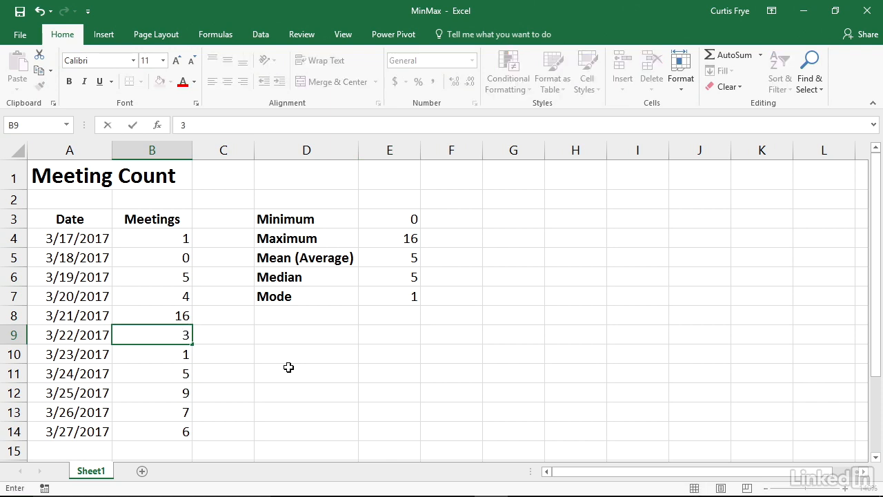
key("Return")
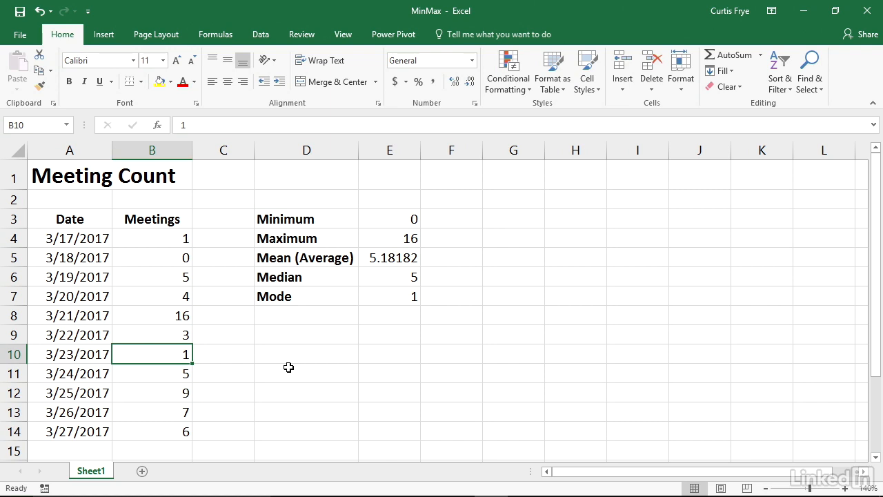
Replace the mode formula in E7 with the array formula =MODE.MULT(B4:B14) across cells E7:E8
left_click(395, 297)
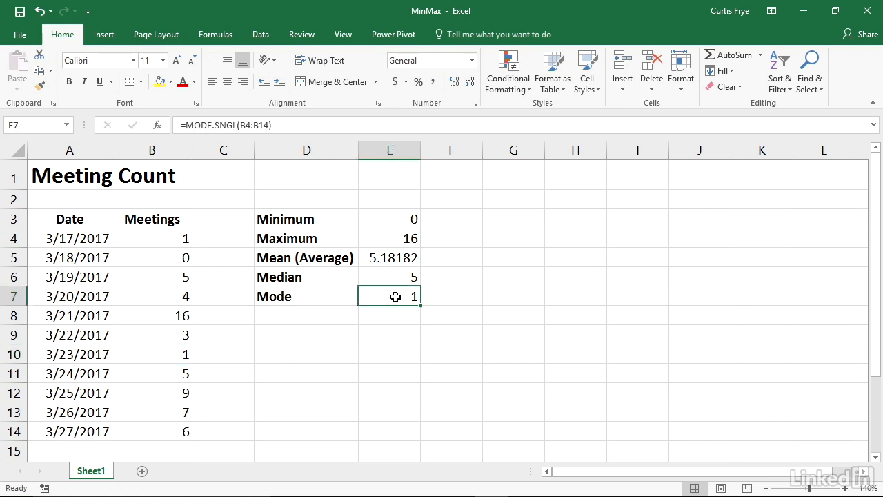
key("Delete")
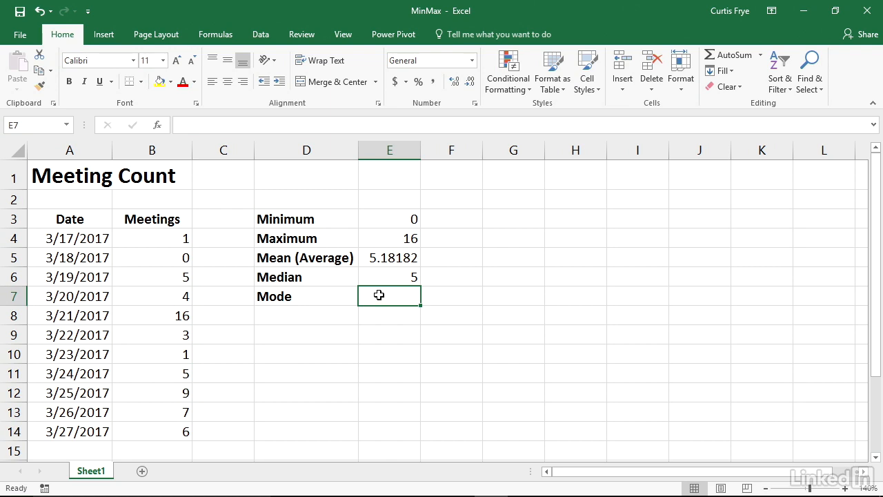
left_click_drag(379, 295, 379, 317)
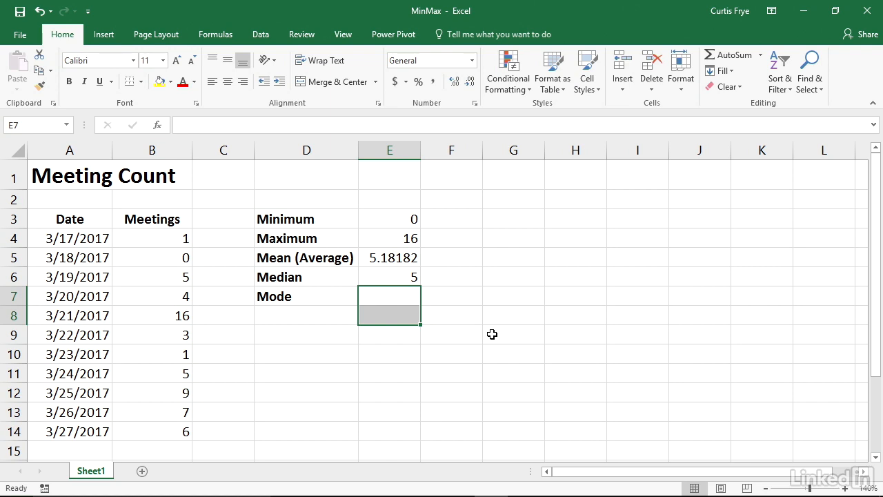
type("=mod")
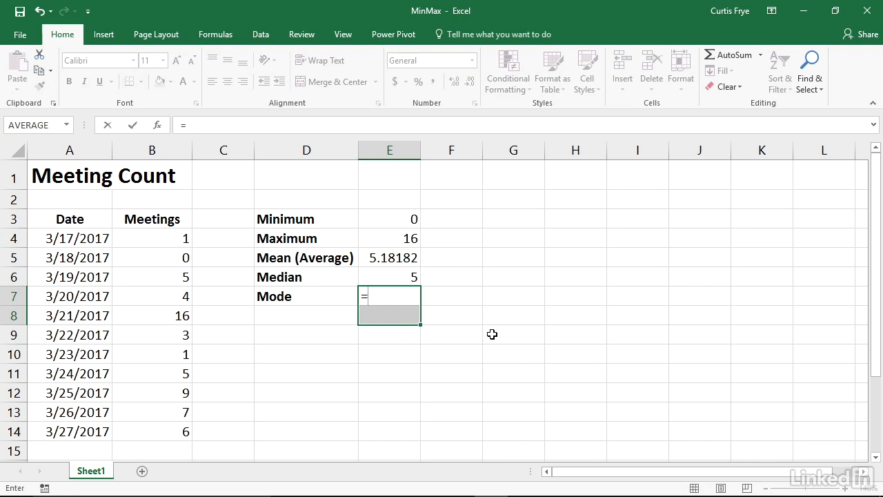
key("Down")
key("Tab")
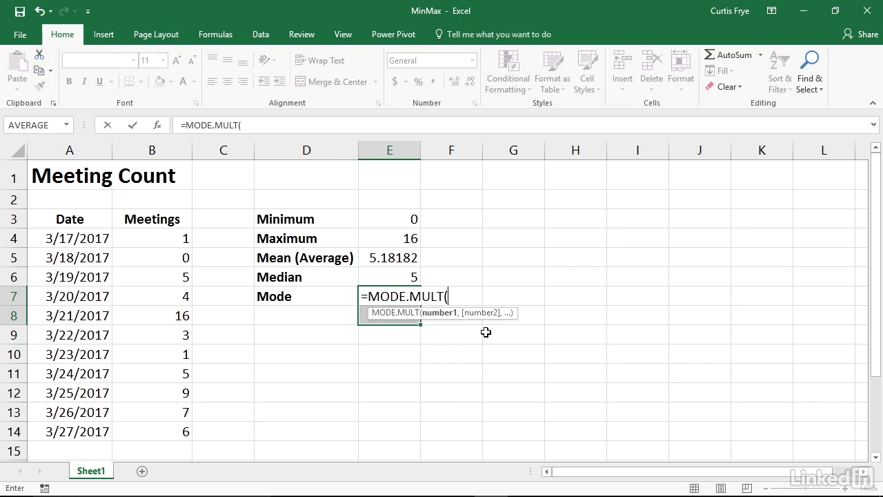
left_click_drag(174, 238, 181, 428)
type(")")
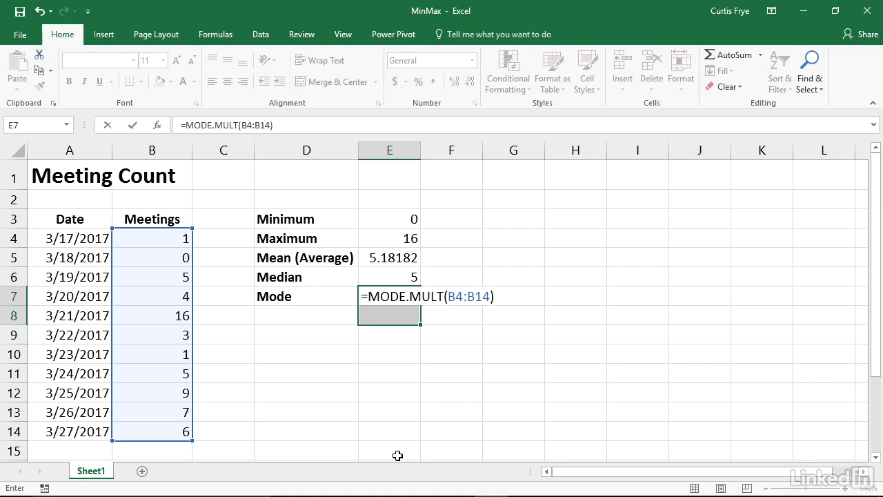
key("ctrl+shift+Return")
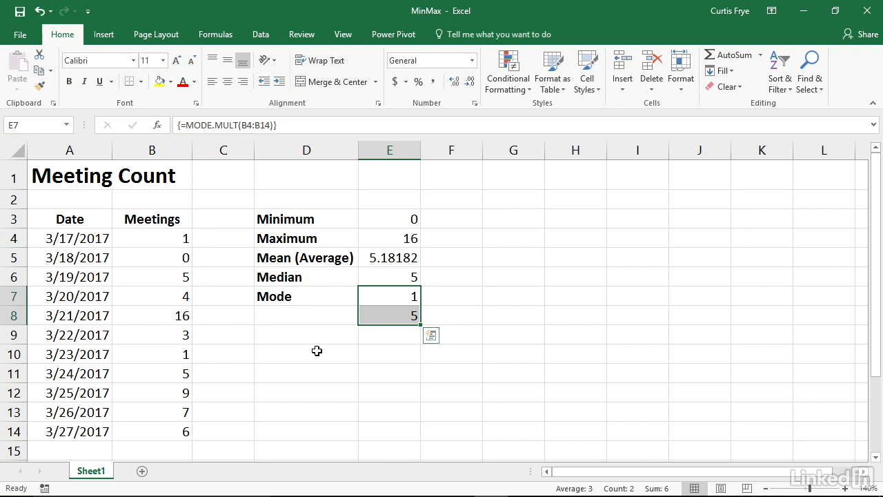
Set the 3/22/2017 meeting count in cell B9 back to 1
left_click(183, 335)
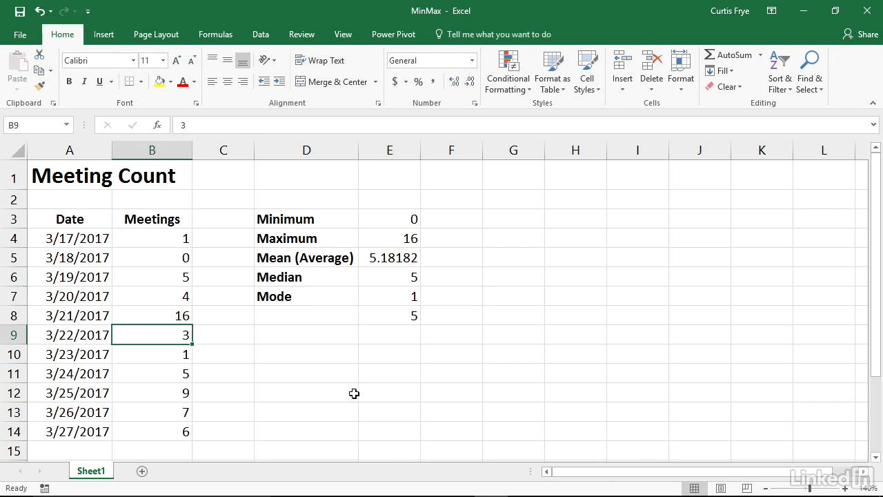
type("1")
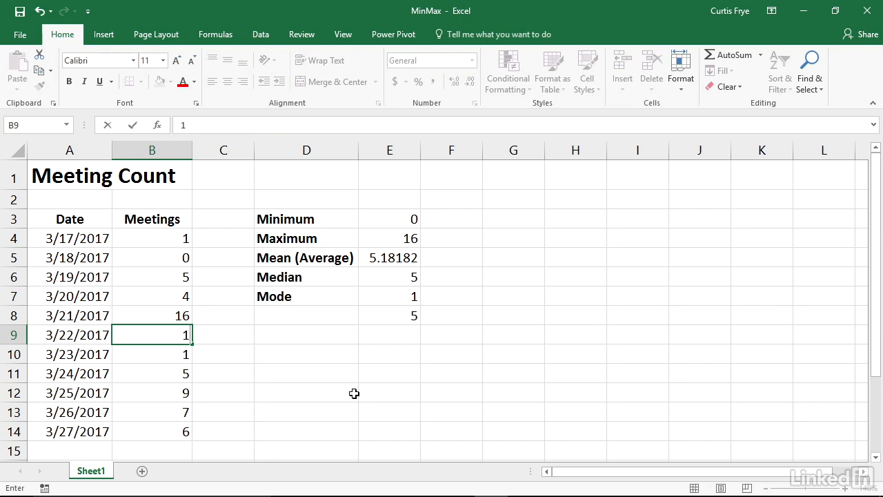
key("Return")
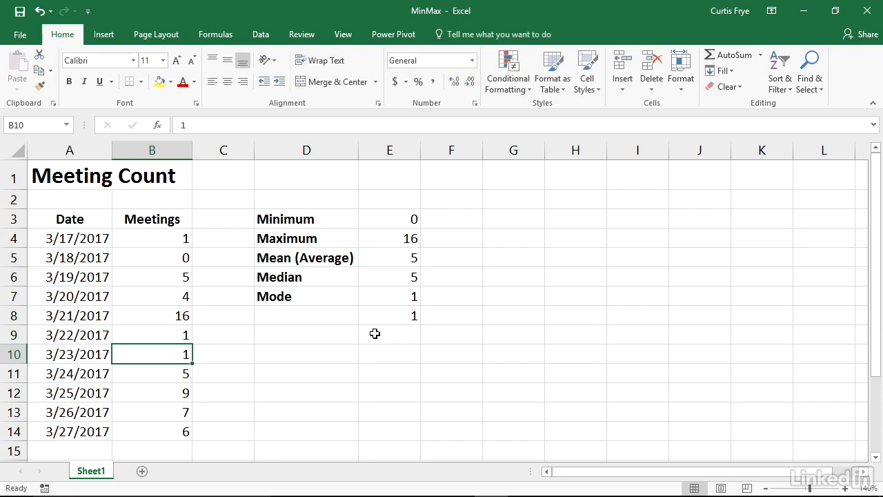